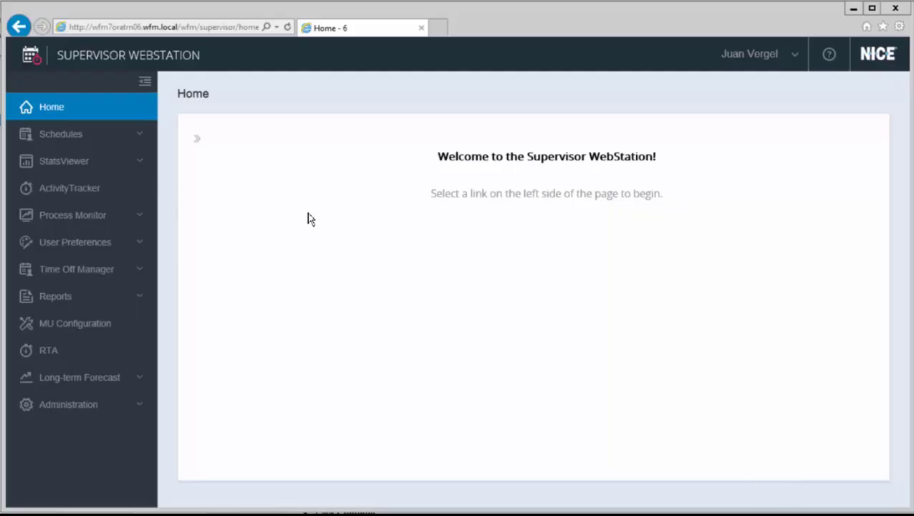
Open the ScheduleViewer Configuration settings for MU 9100 JJ EST with all agents of the JJ Team Leader group
{"action": "left_click", "coordinate": [141, 137]}
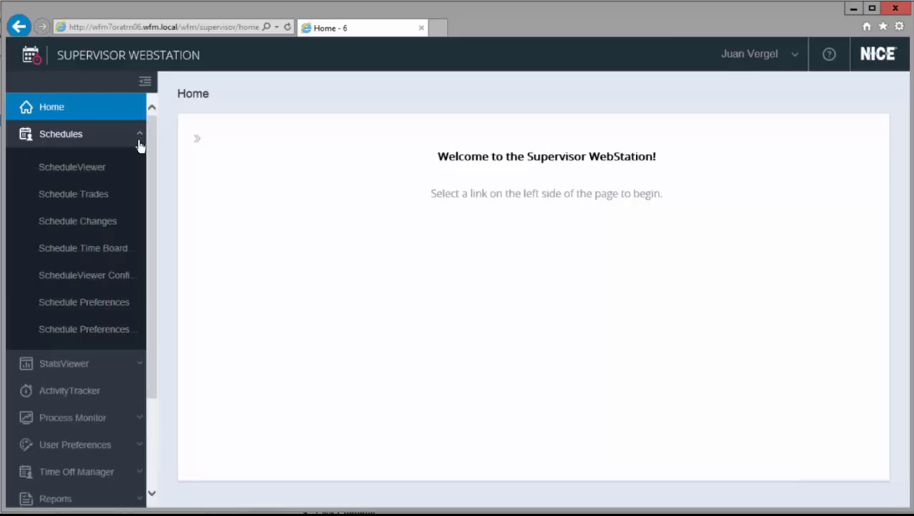
{"action": "left_click", "coordinate": [113, 277]}
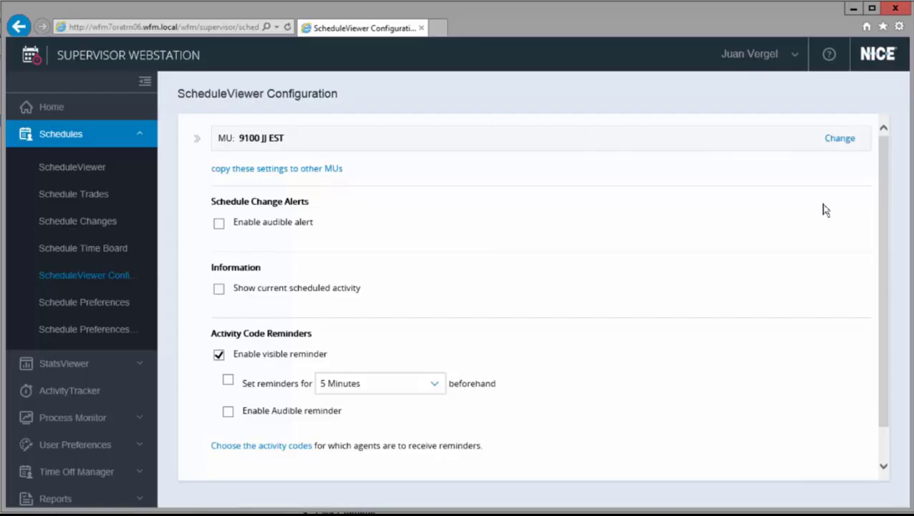
{"action": "left_click", "coordinate": [848, 143]}
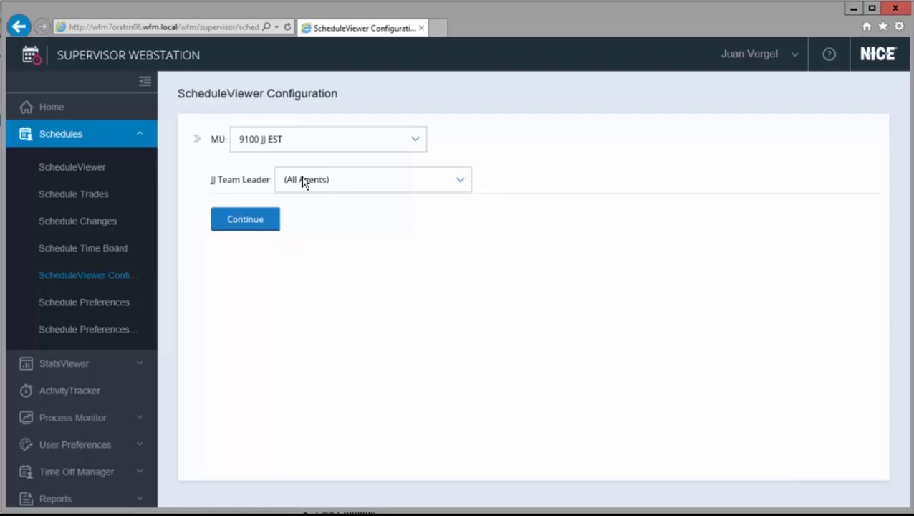
{"action": "left_click", "coordinate": [256, 220]}
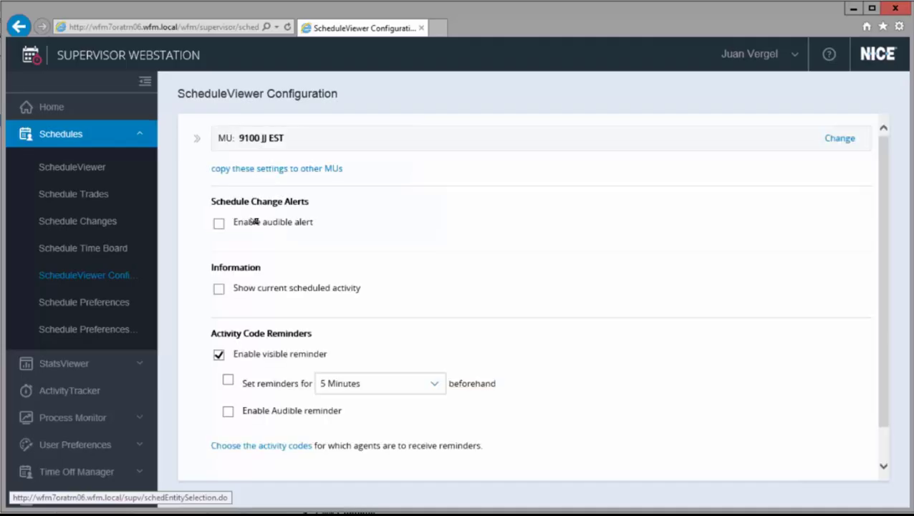
{"action": "scroll", "coordinate": [255, 221], "scroll_direction": "down", "scroll_amount": 1}
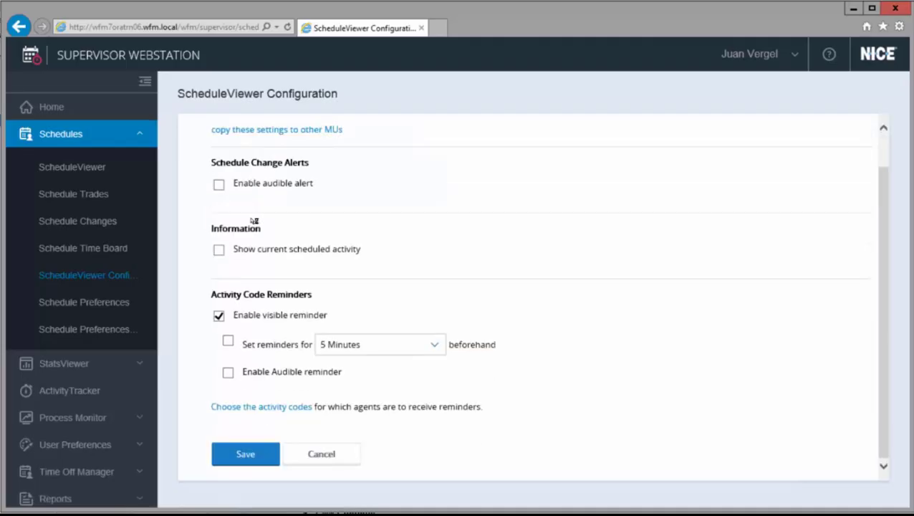
{"action": "scroll", "coordinate": [254, 221], "scroll_direction": "up", "scroll_amount": 1}
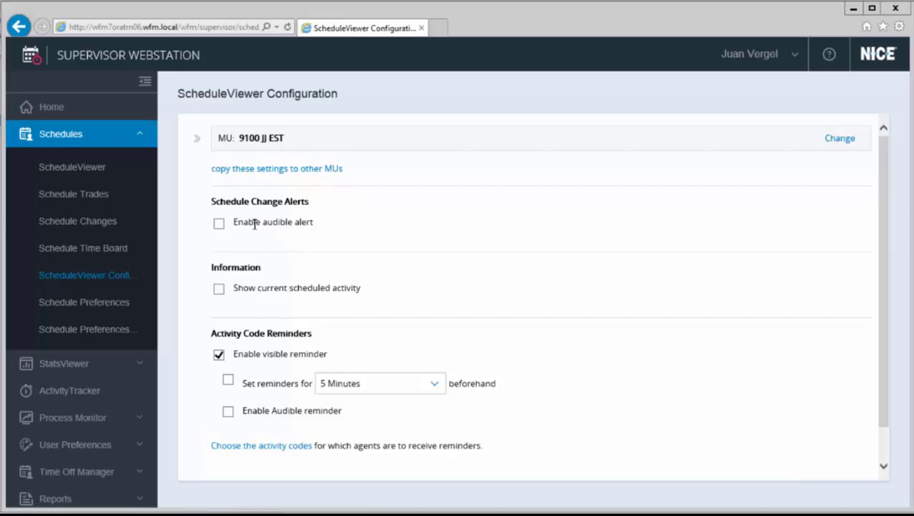
Enable the audible alert for schedule changes and the display of the current scheduled activity
{"action": "left_click", "coordinate": [219, 224]}
{"action": "left_click", "coordinate": [220, 290]}
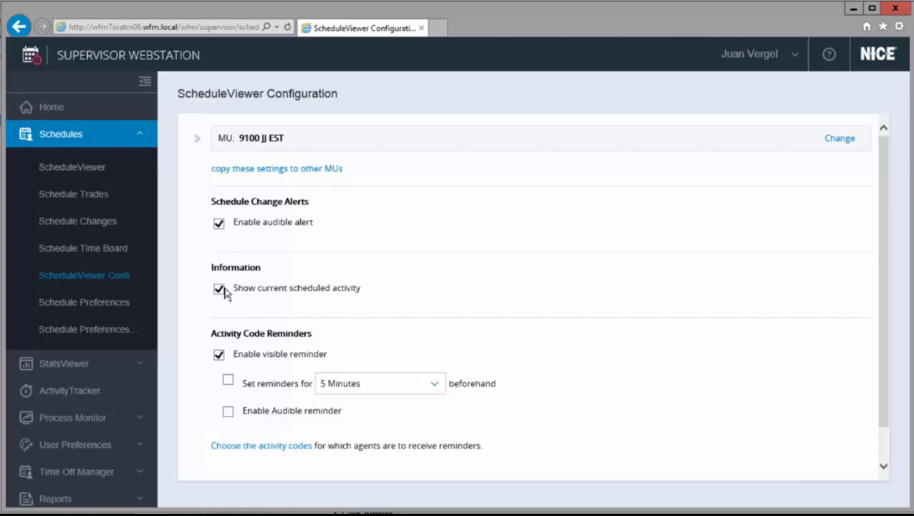
{"action": "left_click_drag", "start_coordinate": [256, 268], "coordinate": [225, 270]}
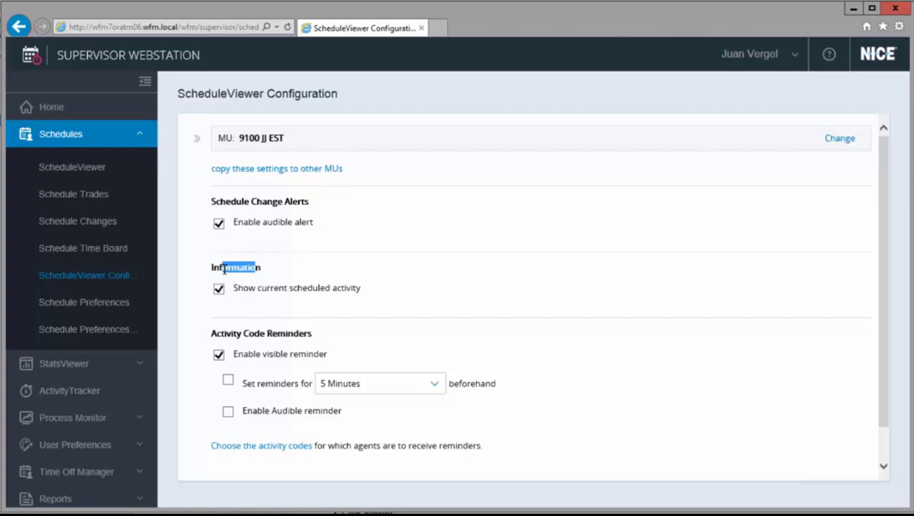
{"action": "left_click", "coordinate": [234, 280]}
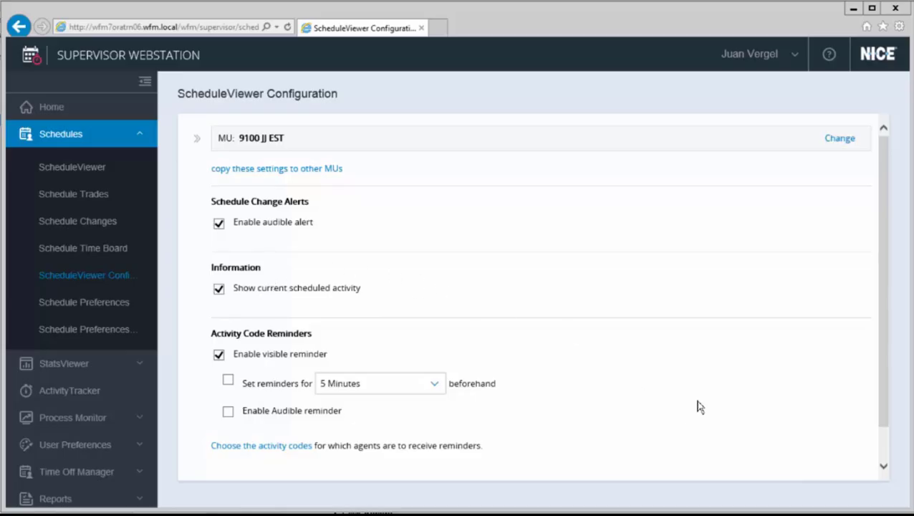
Review the available lead times for the activity code reminders
{"action": "left_click", "coordinate": [884, 467]}
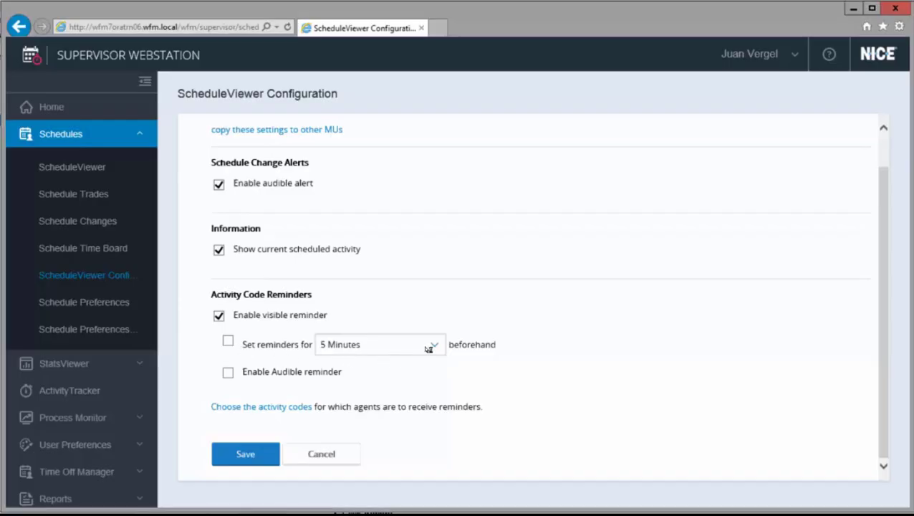
{"action": "left_click", "coordinate": [428, 347]}
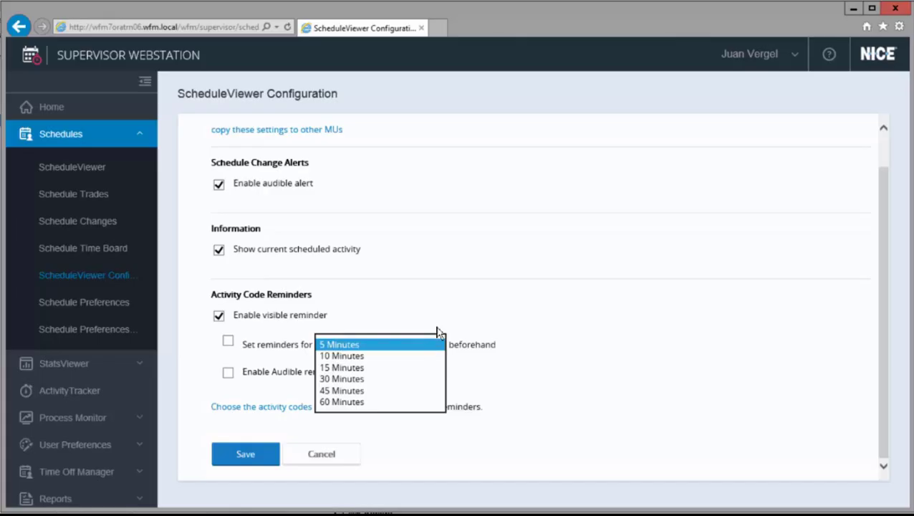
{"action": "left_click", "coordinate": [440, 328]}
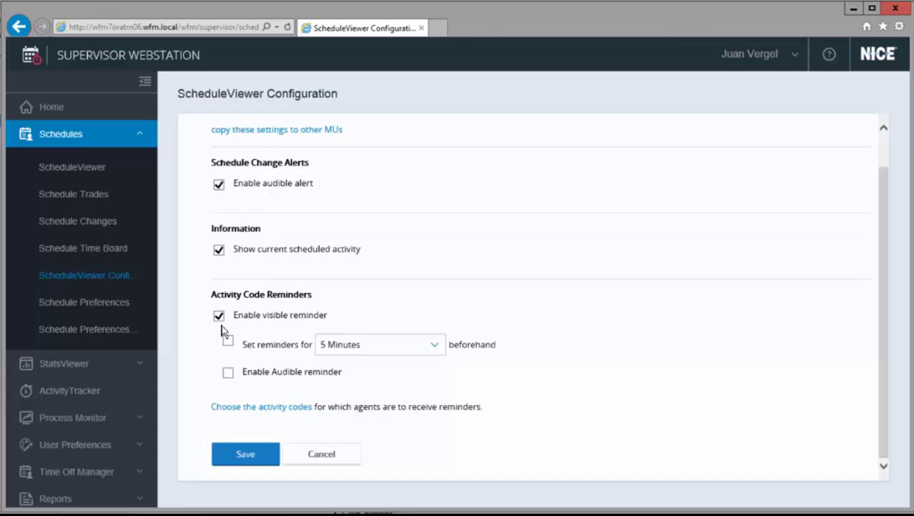
Add Unpaid Time Off to the activity codes for which agents receive reminders and accept the selection
{"action": "left_click", "coordinate": [281, 408]}
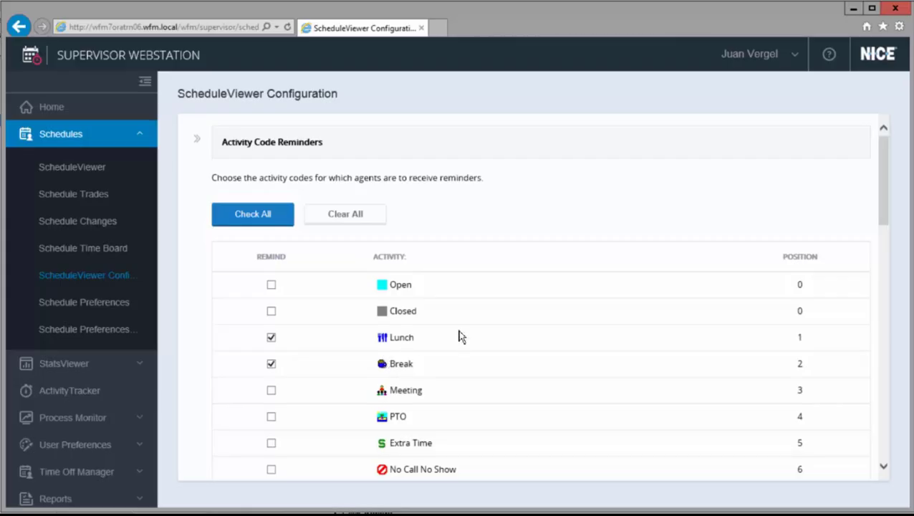
{"action": "scroll", "coordinate": [462, 337], "scroll_direction": "down", "scroll_amount": 5}
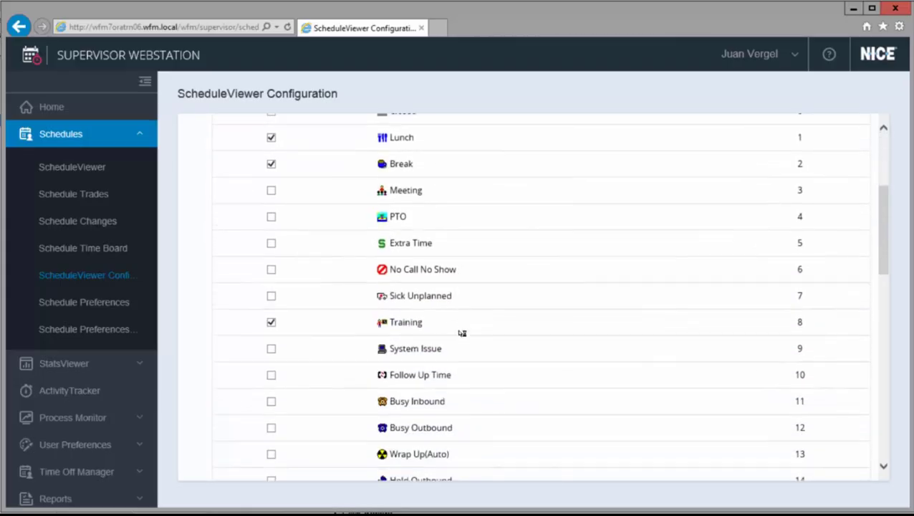
{"action": "scroll", "coordinate": [462, 334], "scroll_direction": "down", "scroll_amount": 13}
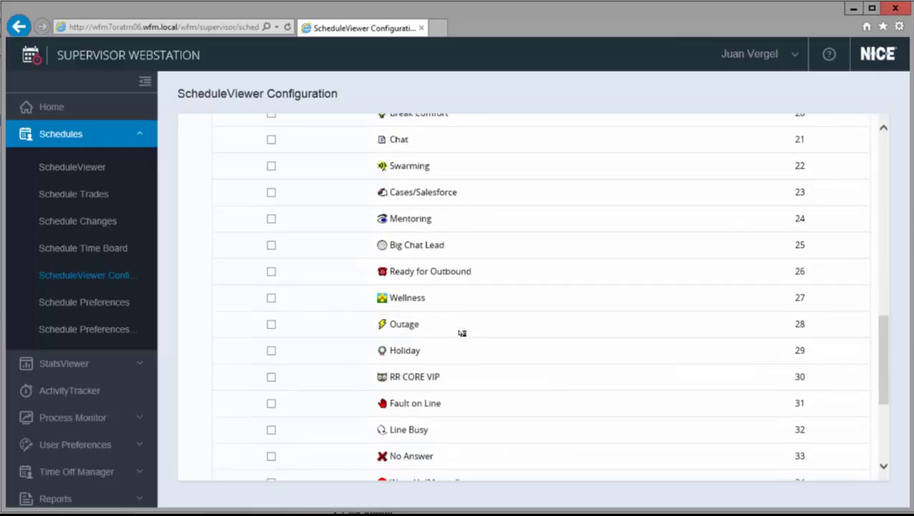
{"action": "scroll", "coordinate": [462, 333], "scroll_direction": "down", "scroll_amount": 6}
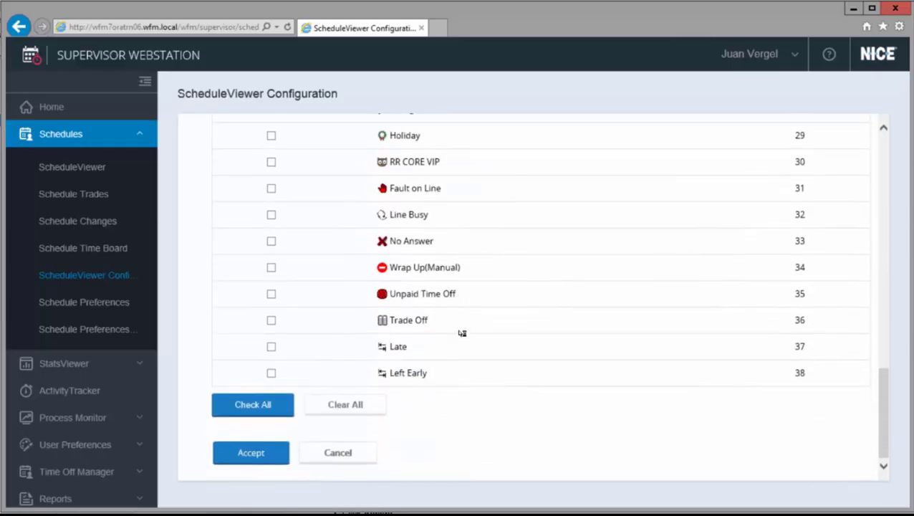
{"action": "scroll", "coordinate": [462, 333], "scroll_direction": "up", "scroll_amount": 1}
{"action": "scroll", "coordinate": [462, 333], "scroll_direction": "up", "scroll_amount": 20}
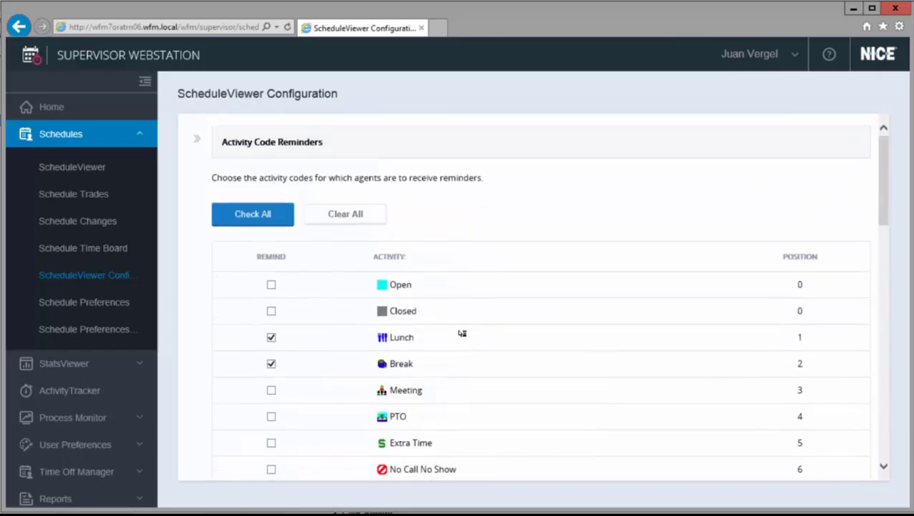
{"action": "scroll", "coordinate": [463, 333], "scroll_direction": "down", "scroll_amount": 15}
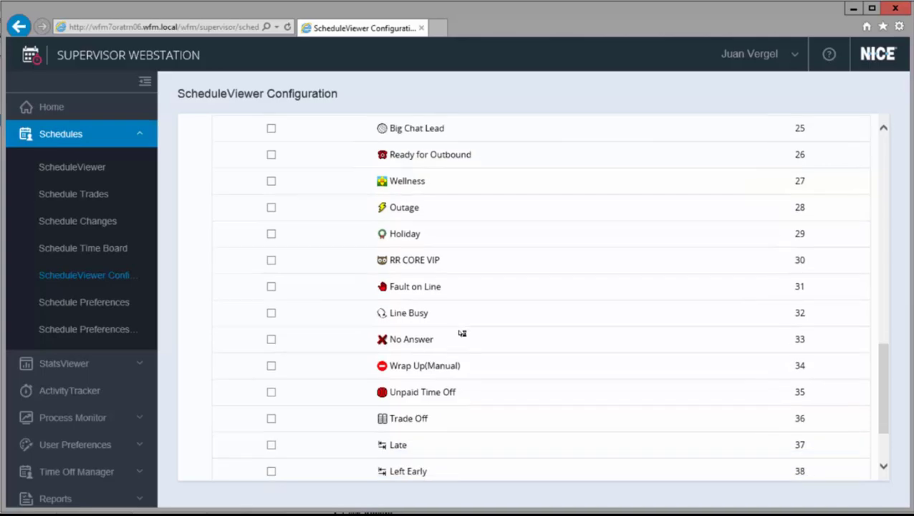
{"action": "scroll", "coordinate": [462, 333], "scroll_direction": "down", "scroll_amount": 3}
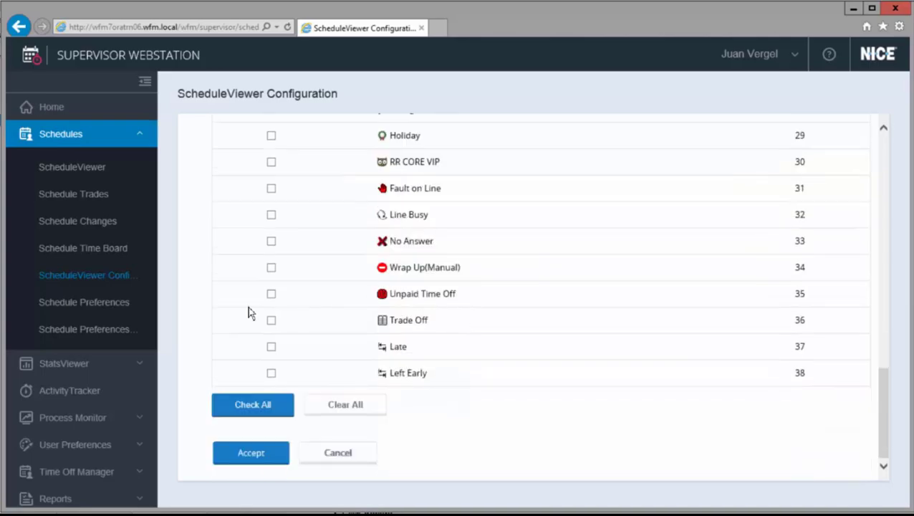
{"action": "left_click", "coordinate": [272, 295]}
{"action": "left_click", "coordinate": [246, 452]}
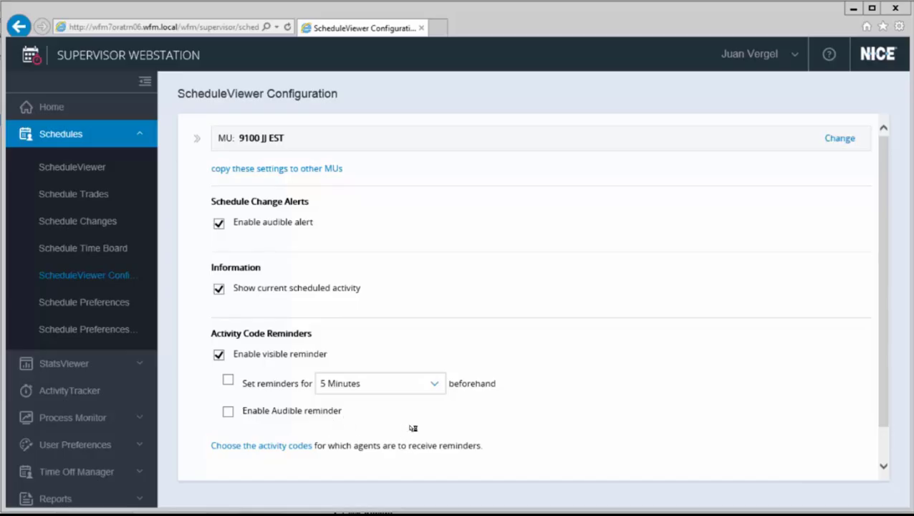
Save the ScheduleViewer configuration and continue with MU 9100 JJ EST and all agents
{"action": "left_click", "coordinate": [884, 469]}
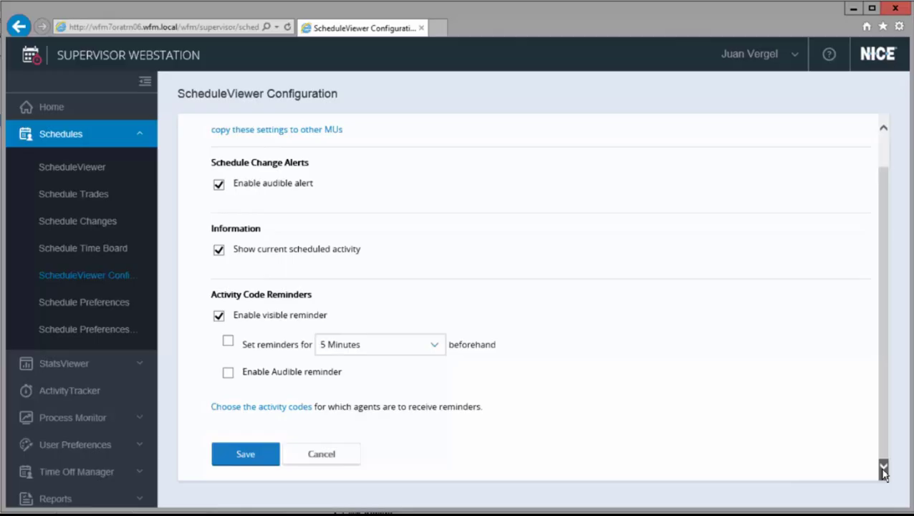
{"action": "left_click", "coordinate": [246, 454]}
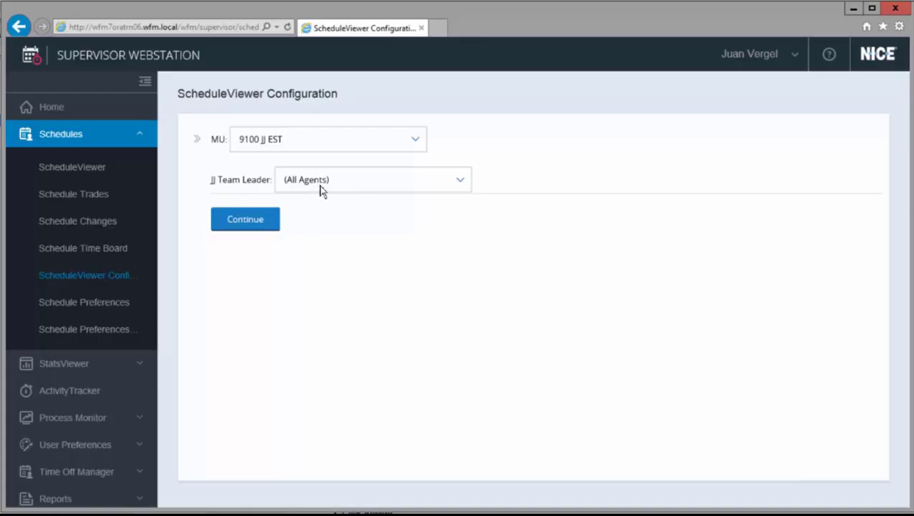
{"action": "left_click", "coordinate": [258, 220]}
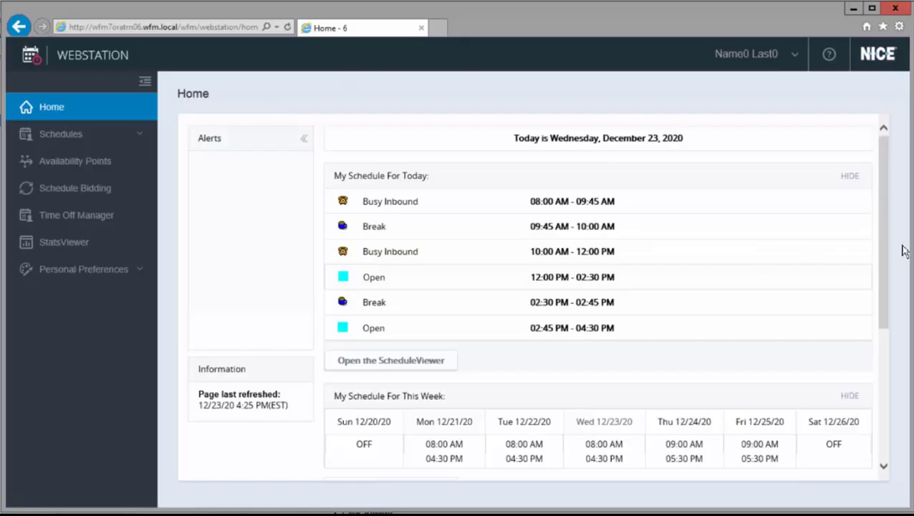
Examine the Information section on the agent's WebStation home page, including the current scheduled activity
{"action": "left_click_drag", "start_coordinate": [884, 252], "coordinate": [902, 324]}
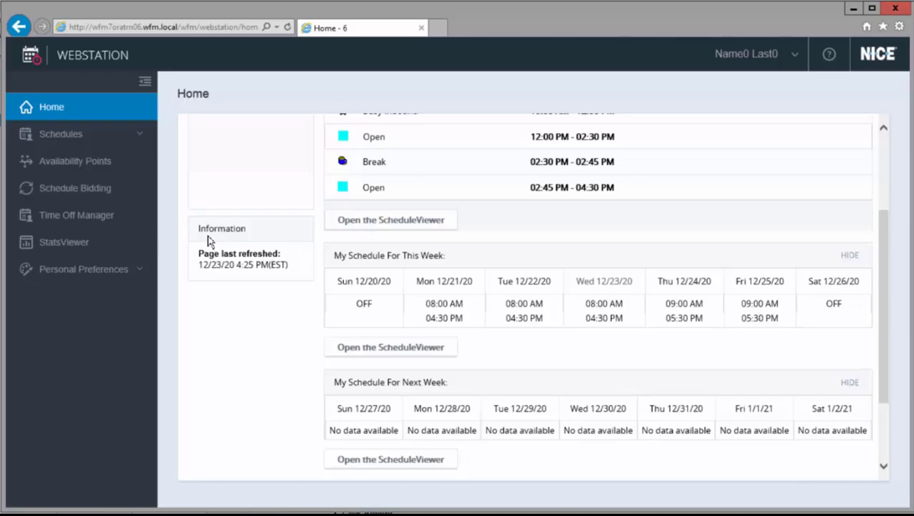
{"action": "left_click_drag", "start_coordinate": [199, 229], "coordinate": [258, 232]}
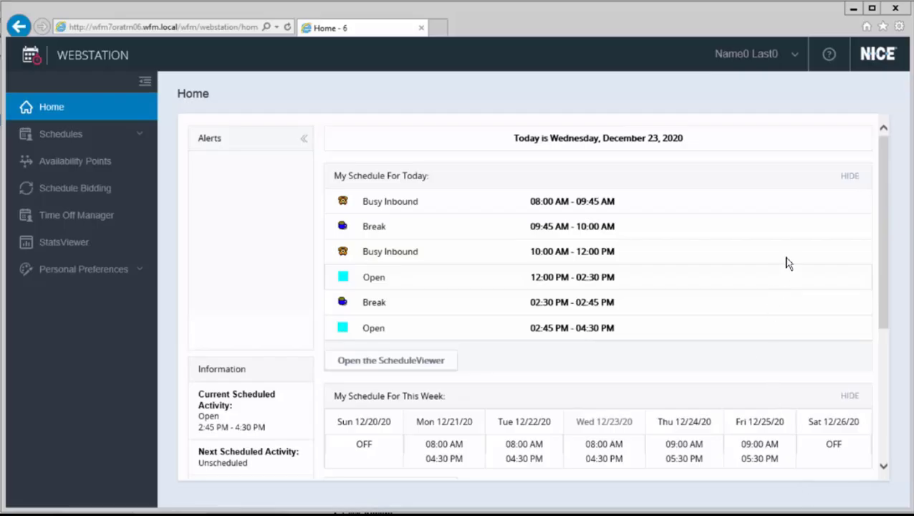
{"action": "left_click_drag", "start_coordinate": [886, 206], "coordinate": [896, 301]}
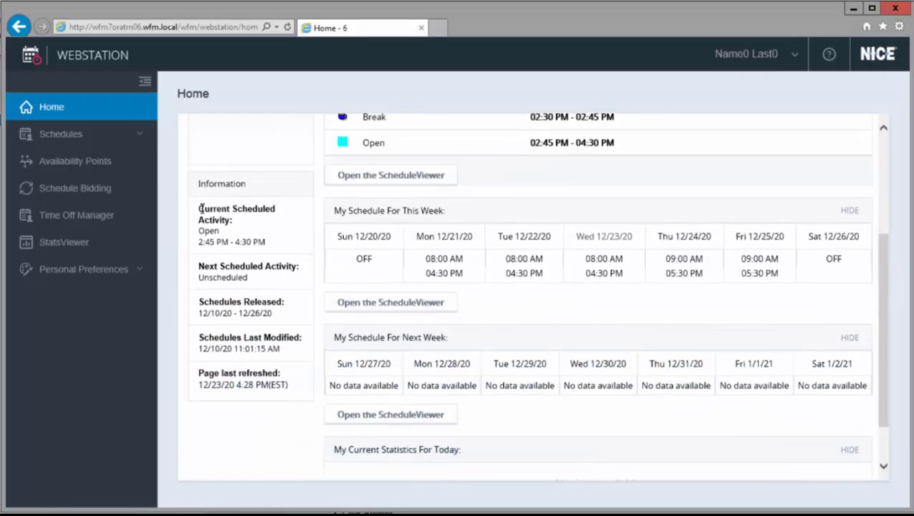
{"action": "left_click_drag", "start_coordinate": [200, 210], "coordinate": [219, 234]}
{"action": "left_click", "coordinate": [217, 255]}
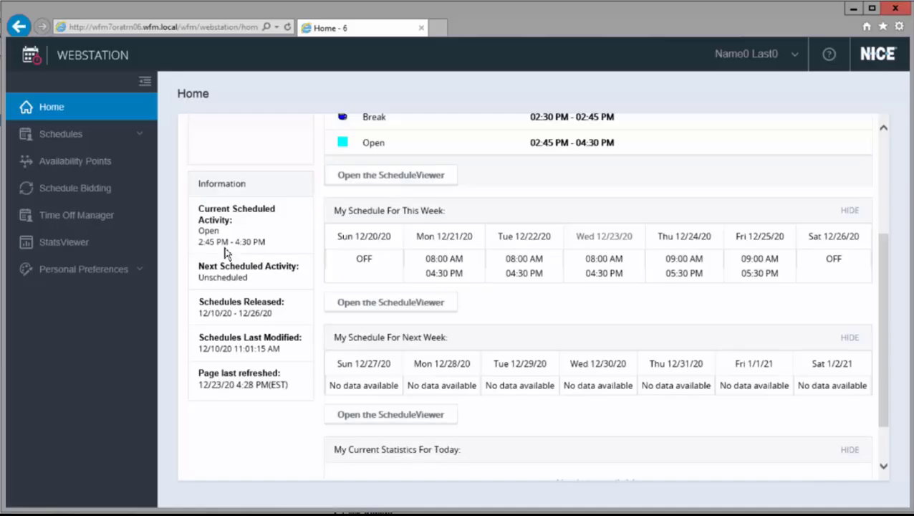